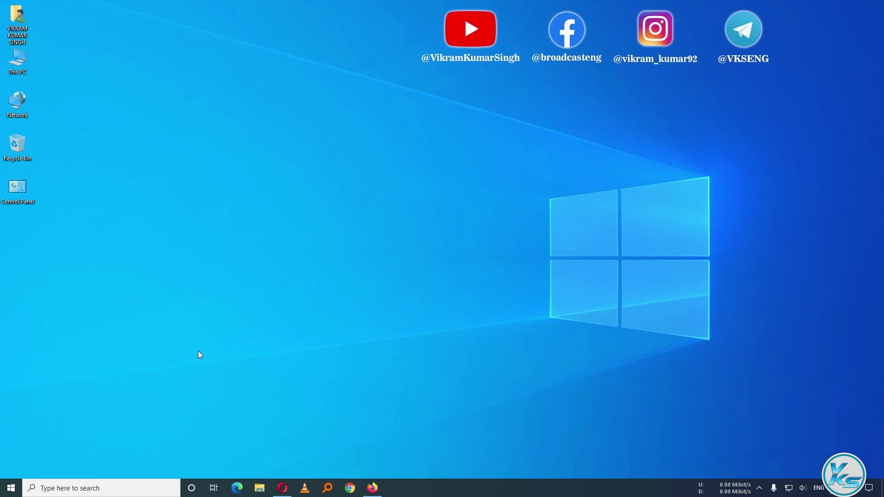
Step: Open Opera, go to google, and search for 'blender'
{"action": "left_click", "coordinate": [285, 489]}
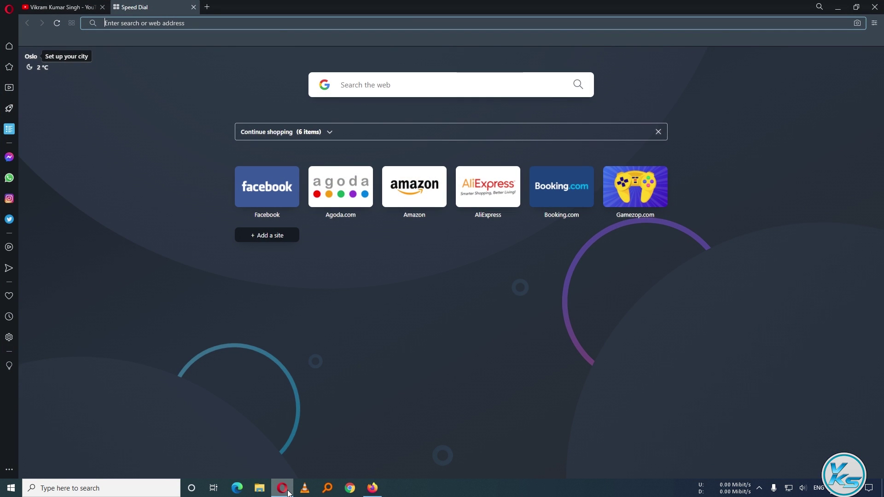
{"action": "type", "text": "google"}
{"action": "key", "text": "Return"}
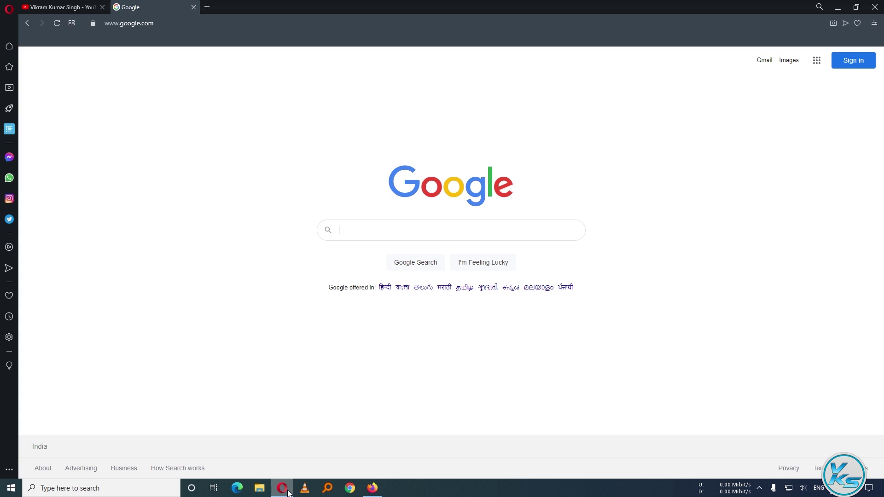
{"action": "type", "text": "blender"}
{"action": "key", "text": "Return"}
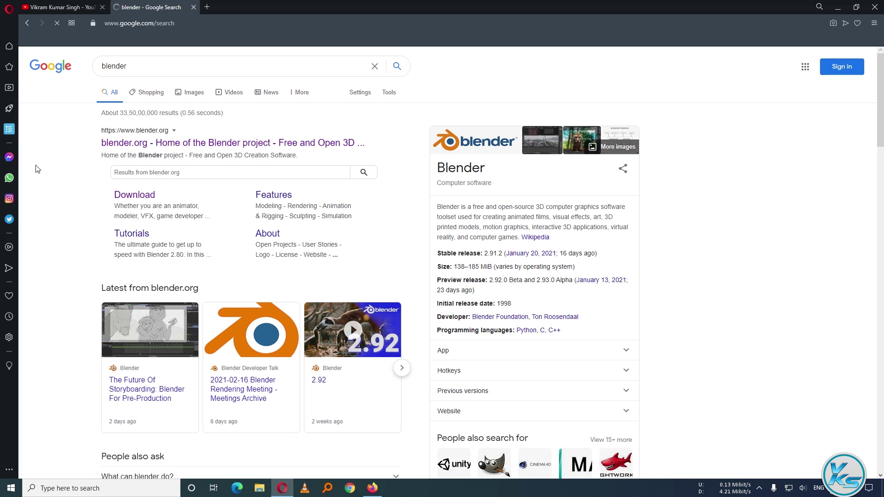
Step: Open the blender.org result and select the site's web address
{"action": "left_click", "coordinate": [121, 146]}
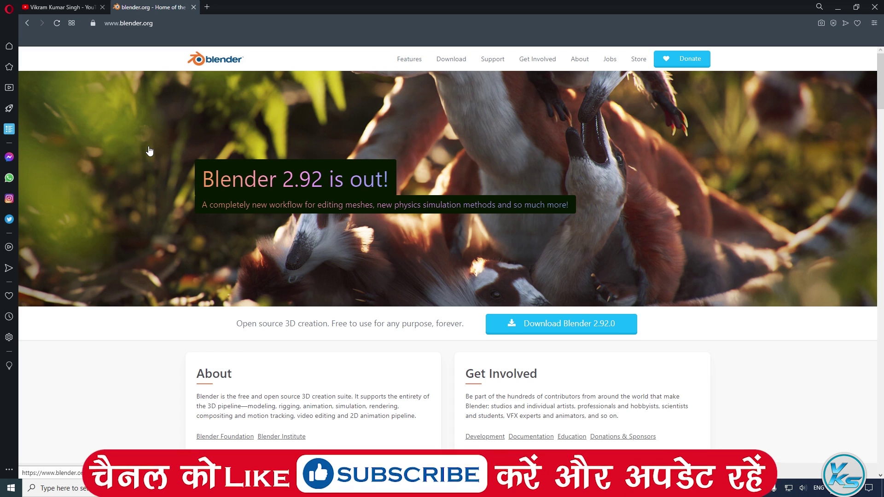
{"action": "left_click", "coordinate": [174, 26]}
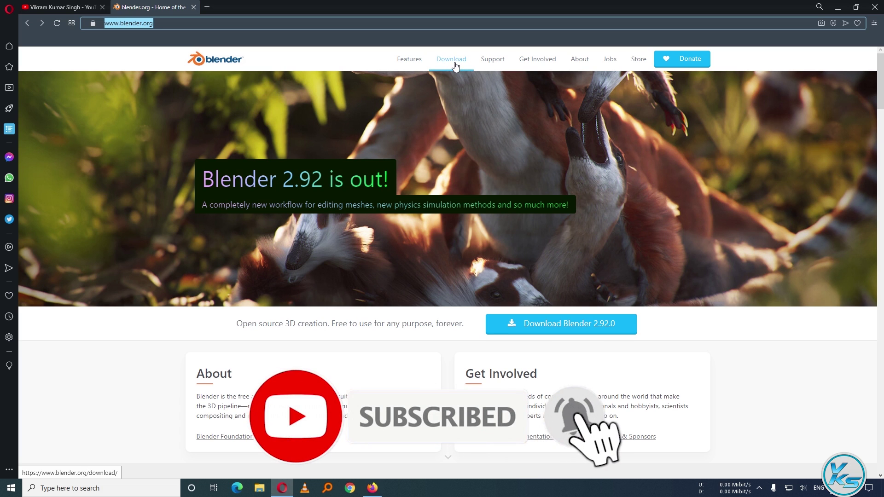
Step: Go to the blender.org download page and expand 'macOS, Linux, and other versions'
{"action": "left_click", "coordinate": [455, 67]}
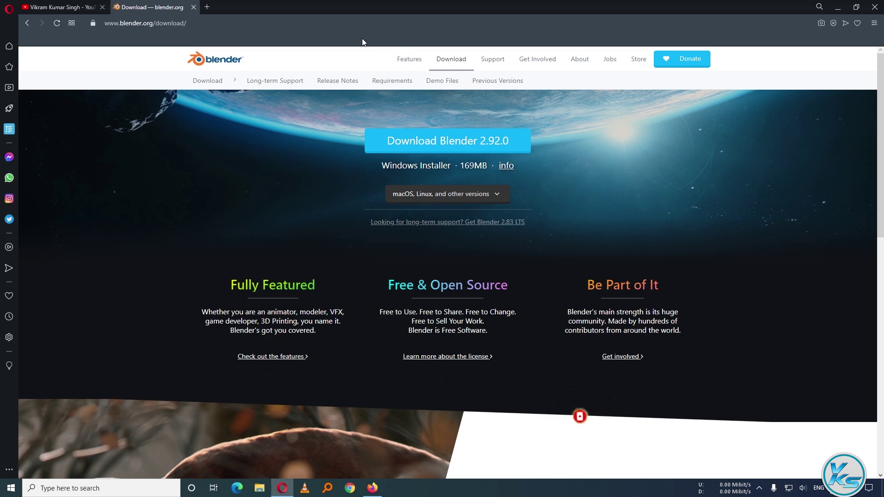
{"action": "left_click", "coordinate": [344, 27]}
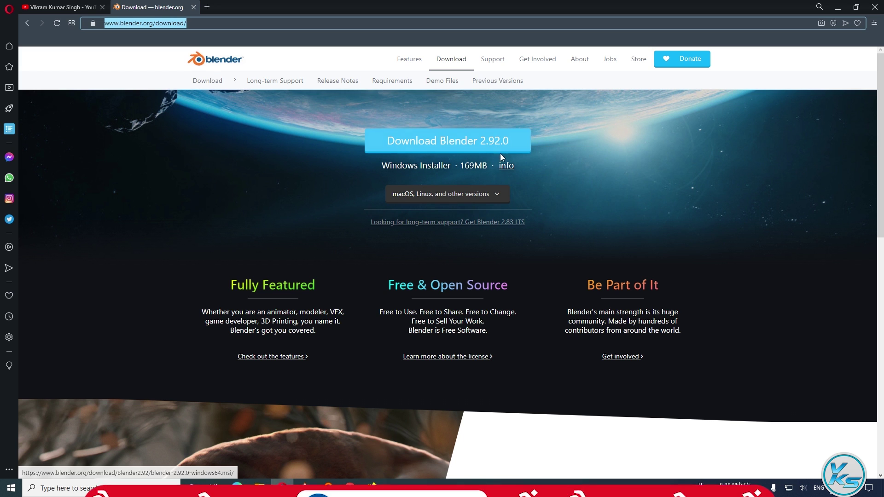
{"action": "left_click", "coordinate": [501, 195]}
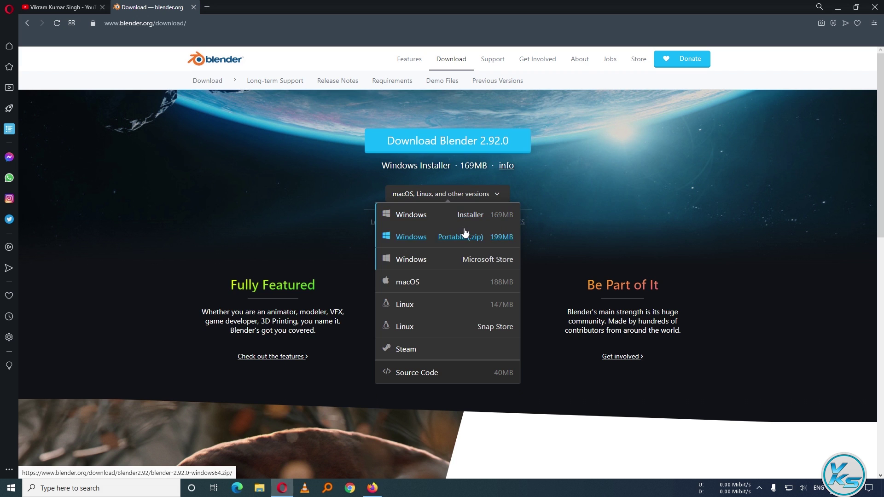
Step: Save blender-2.92.0-windows64.msi to the Desktop, then minimize Opera
{"action": "left_click", "coordinate": [464, 222]}
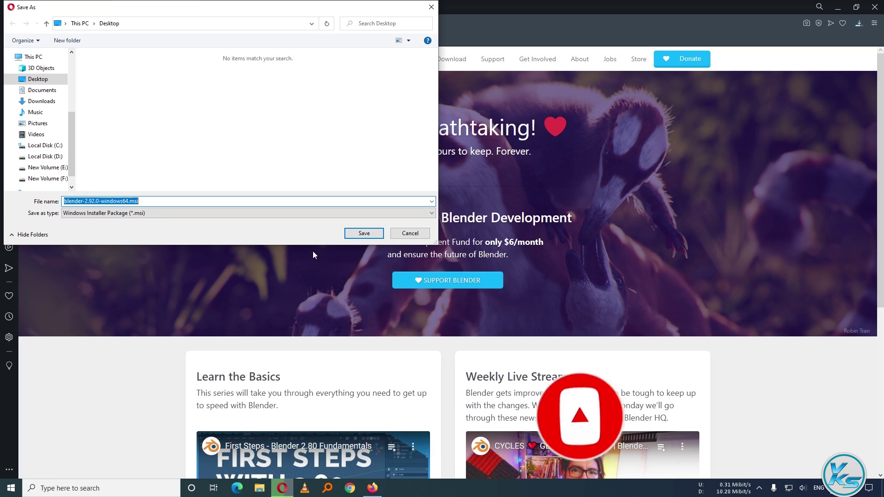
{"action": "left_click", "coordinate": [363, 233]}
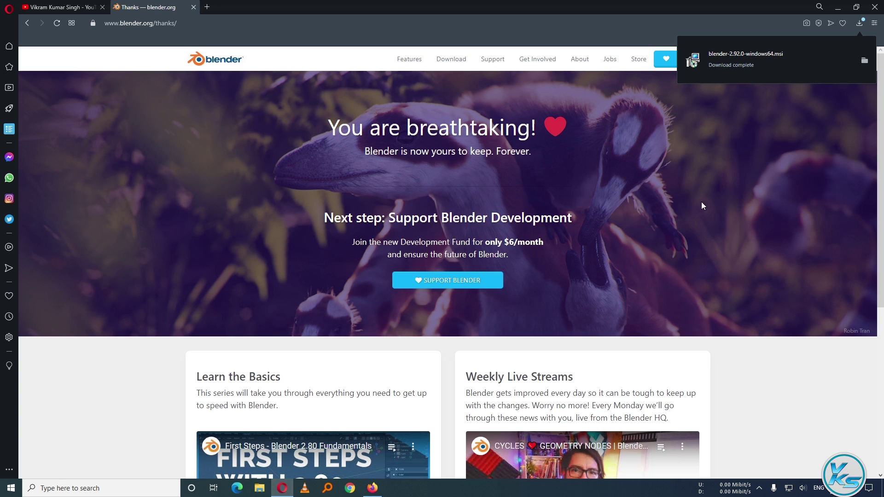
{"action": "left_click", "coordinate": [837, 7]}
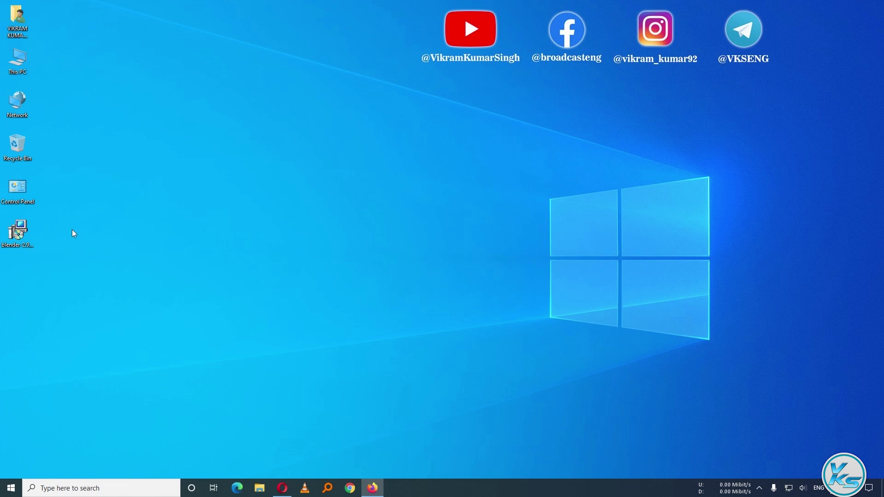
Step: Move the Blender installer into open desktop space and tick Unblock in its Properties
{"action": "left_click_drag", "start_coordinate": [17, 232], "coordinate": [184, 146]}
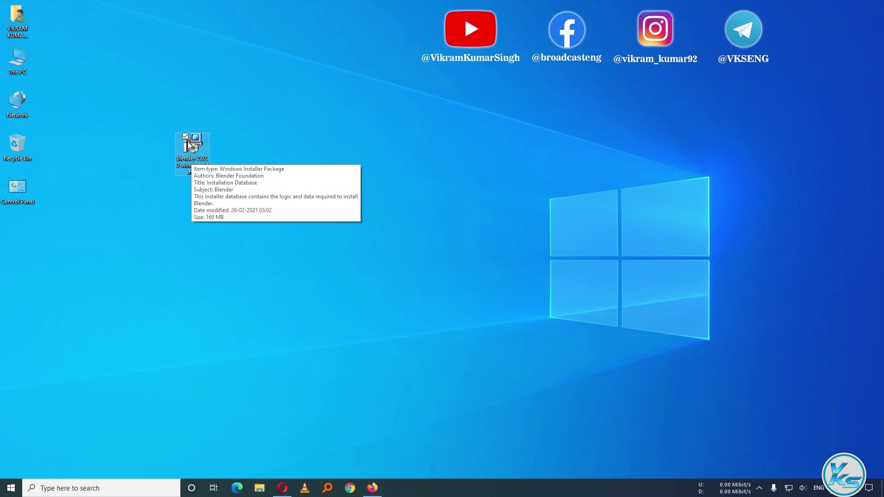
{"action": "right_click", "coordinate": [188, 144]}
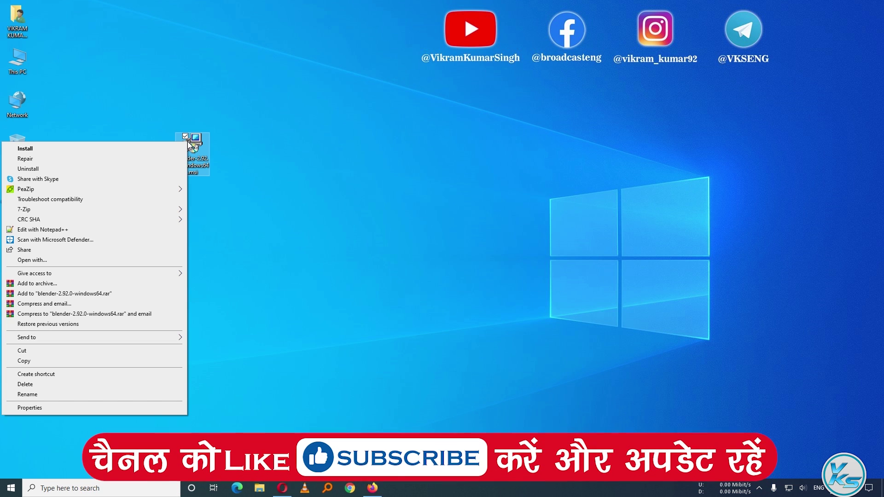
{"action": "left_click", "coordinate": [29, 407]}
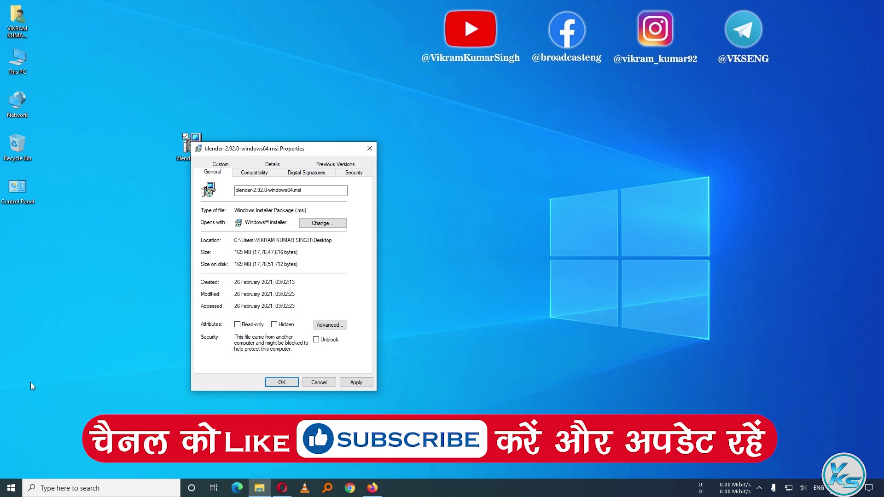
{"action": "left_click", "coordinate": [316, 340]}
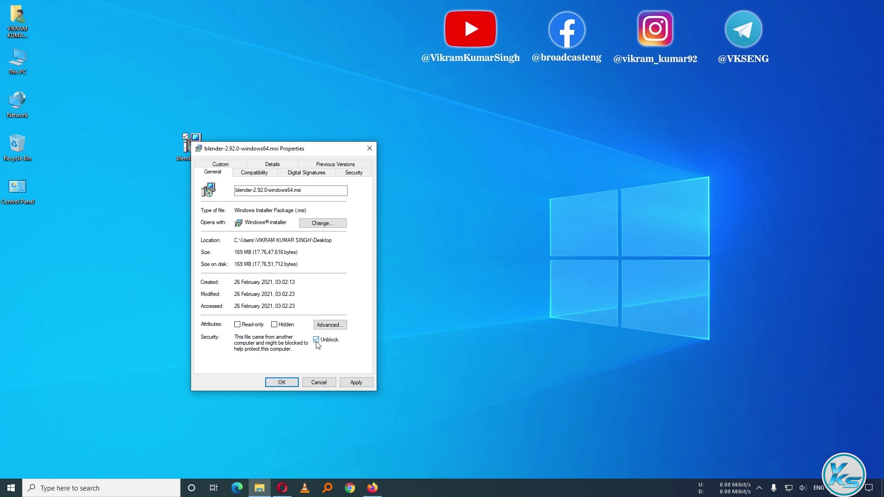
{"action": "left_click", "coordinate": [360, 384]}
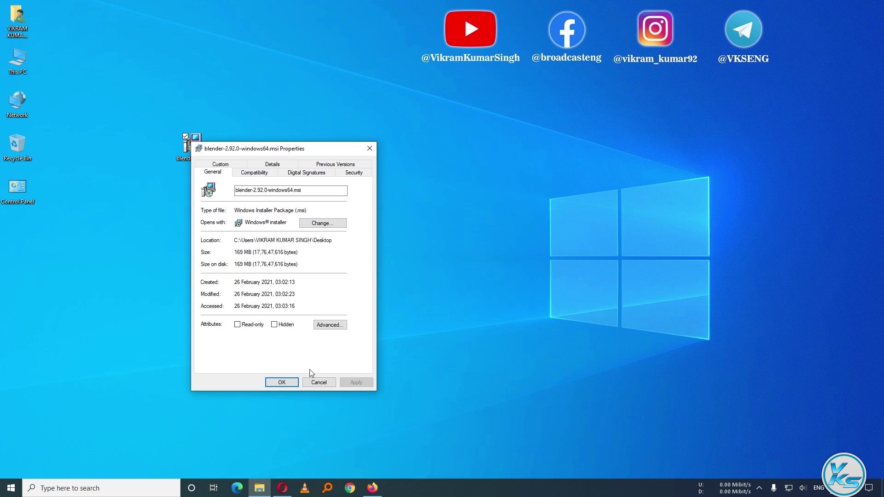
{"action": "left_click", "coordinate": [281, 384]}
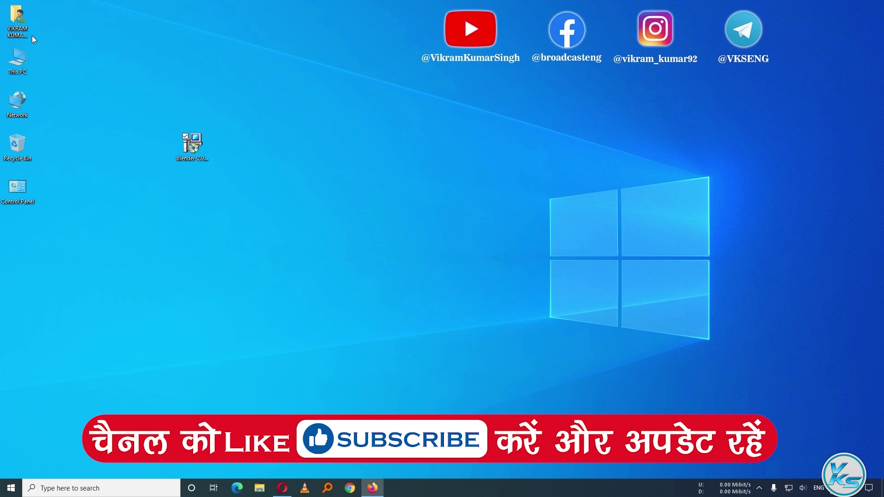
{"action": "right_click", "coordinate": [19, 58]}
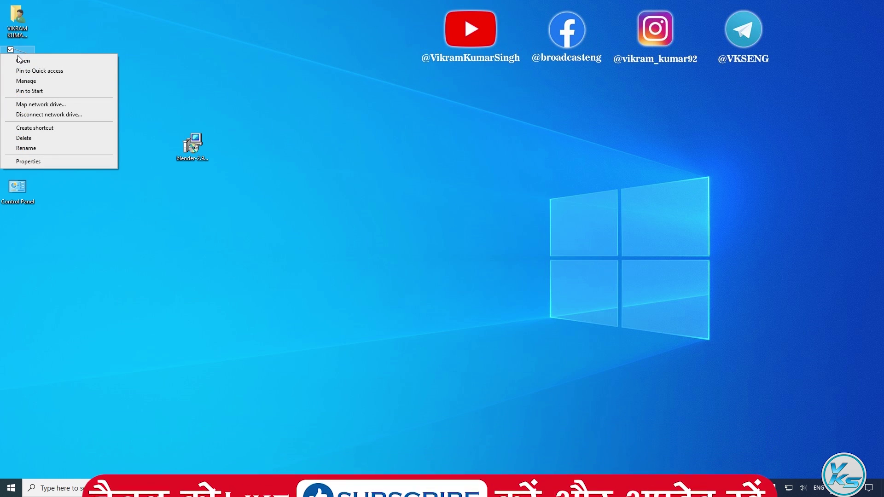
{"action": "left_click", "coordinate": [33, 162]}
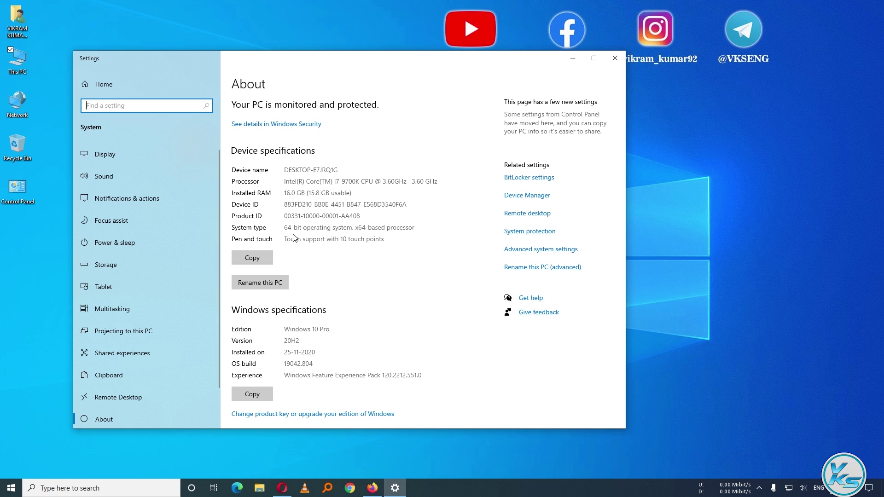
{"action": "left_click", "coordinate": [617, 59]}
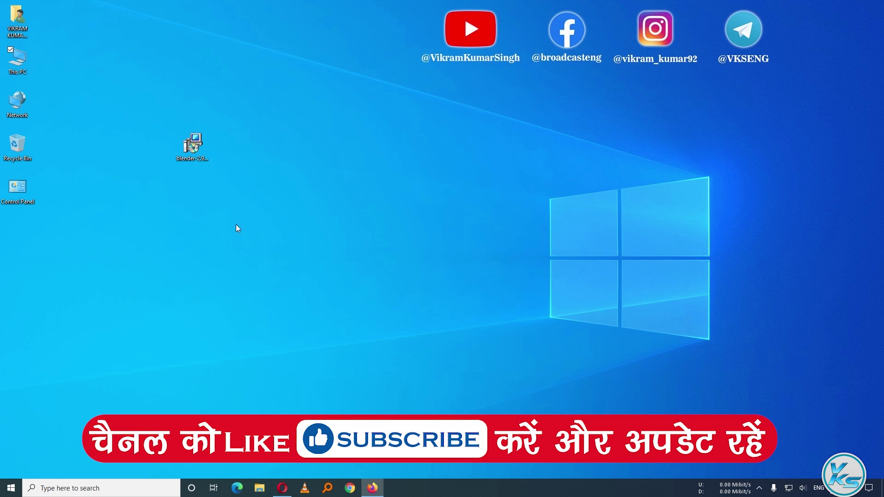
Step: Install Blender 2.92 from the .msi with default features and location, accepting the licence
{"action": "right_click", "coordinate": [190, 136]}
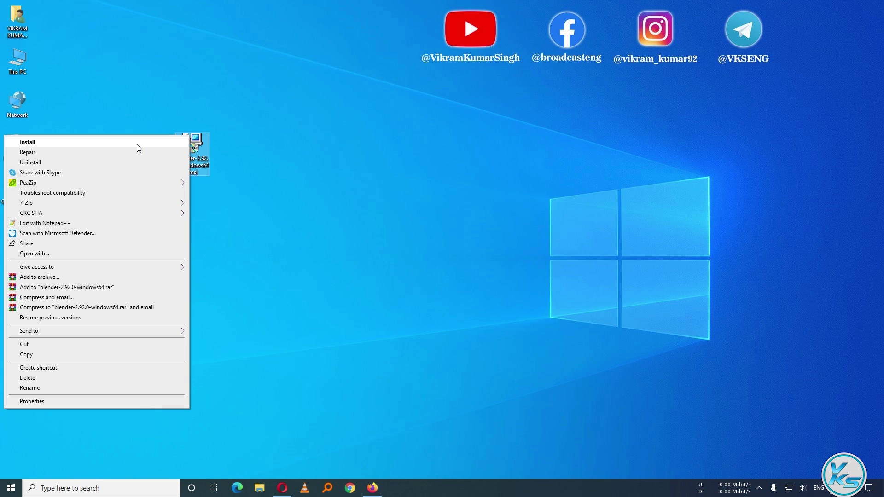
{"action": "left_click", "coordinate": [137, 145]}
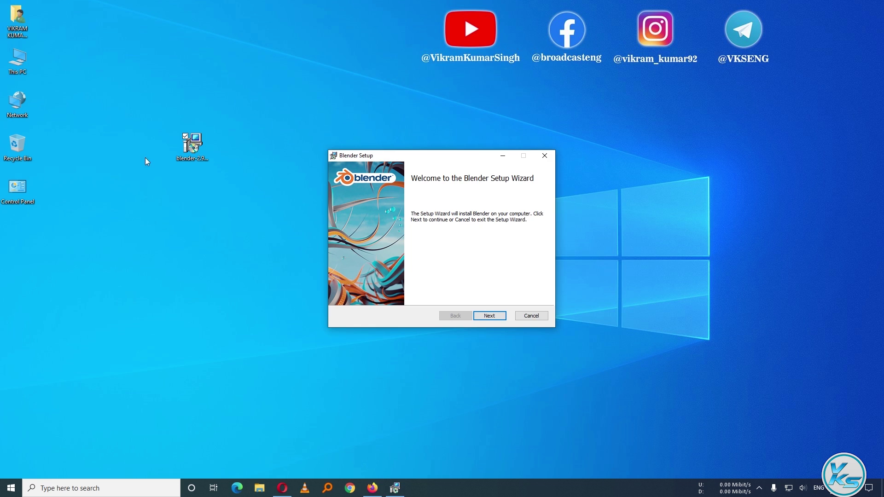
{"action": "left_click", "coordinate": [489, 318]}
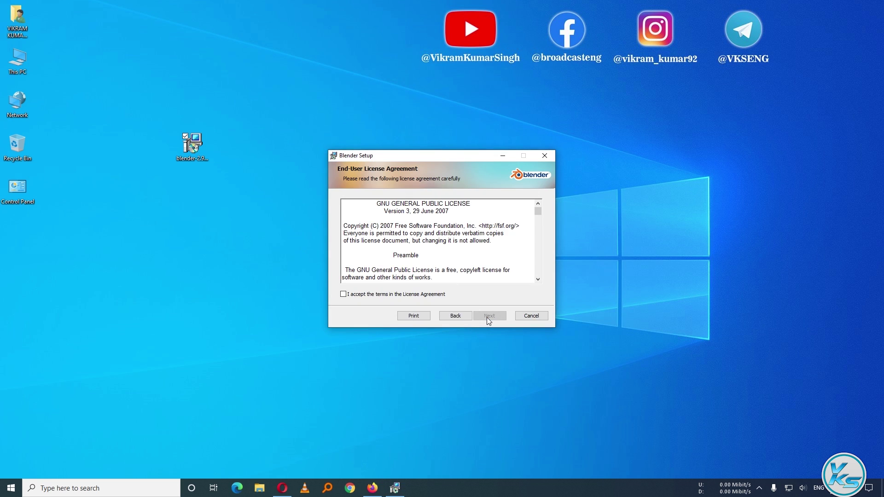
{"action": "left_click", "coordinate": [343, 295]}
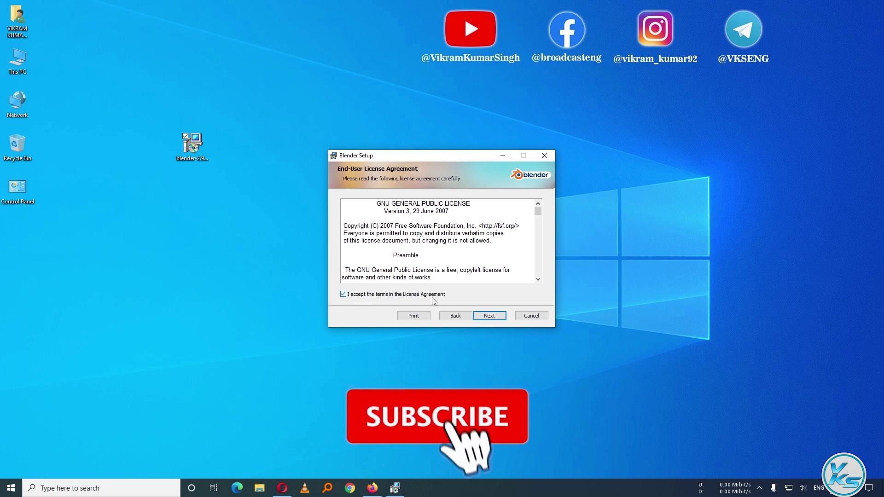
{"action": "left_click", "coordinate": [489, 317]}
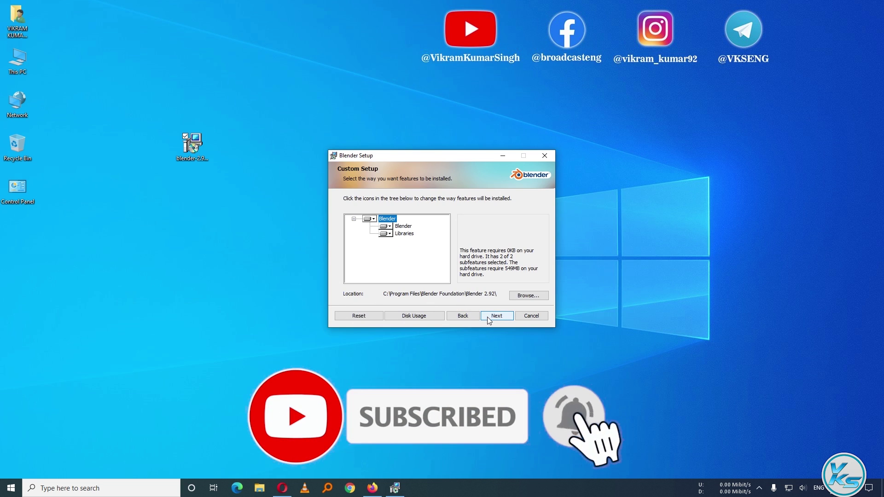
{"action": "left_click", "coordinate": [488, 317]}
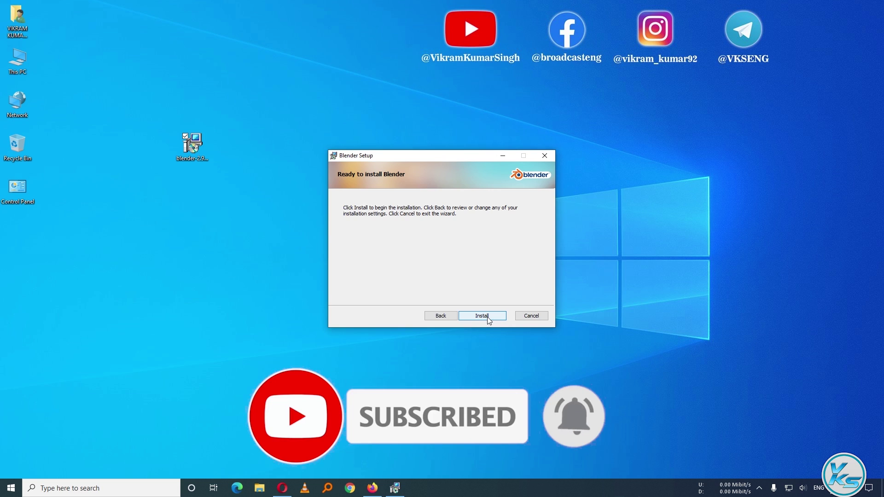
{"action": "left_click", "coordinate": [476, 316]}
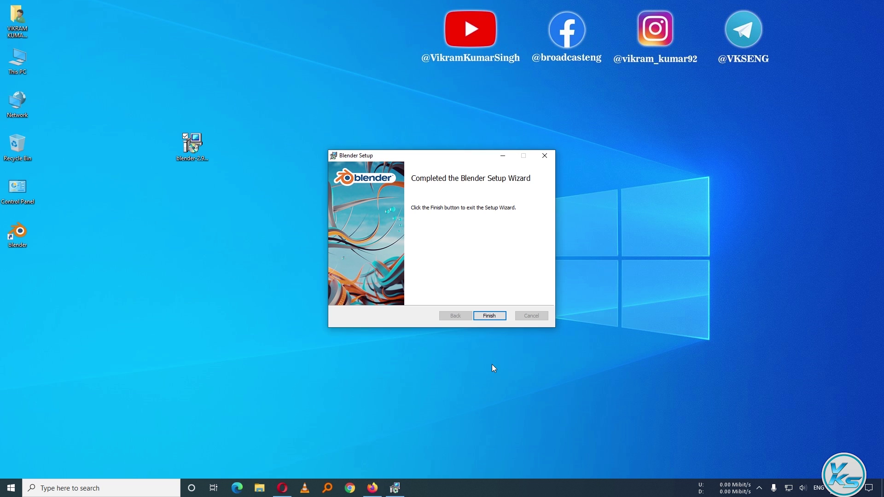
{"action": "left_click", "coordinate": [477, 316]}
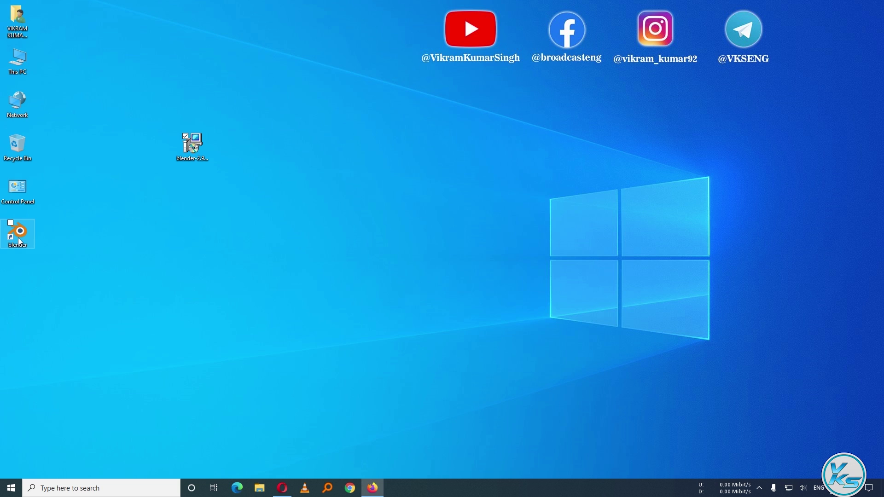
Step: Check Blender under Recently added in Start, then launch it from its desktop shortcut
{"action": "left_click", "coordinate": [12, 487]}
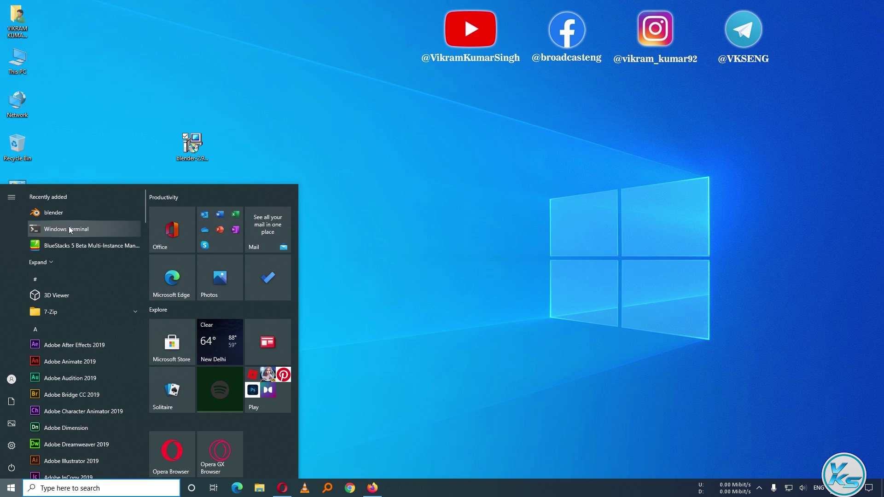
{"action": "left_click", "coordinate": [91, 176]}
{"action": "left_click", "coordinate": [80, 227]}
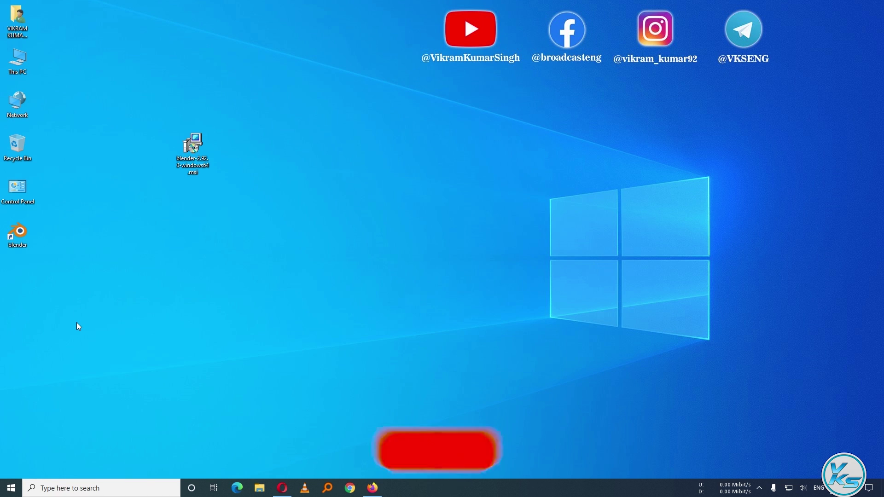
{"action": "double_click", "coordinate": [15, 235]}
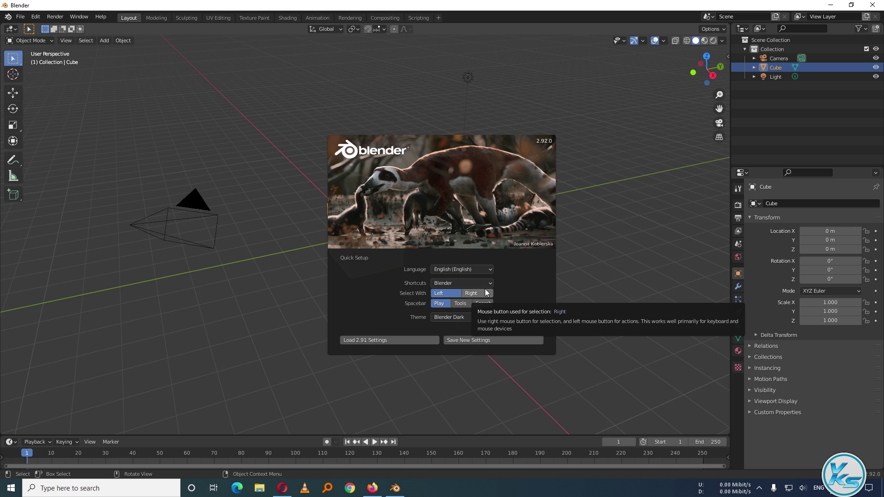
Step: Save the default quick setup settings and create a new Video Editing file
{"action": "left_click", "coordinate": [482, 343]}
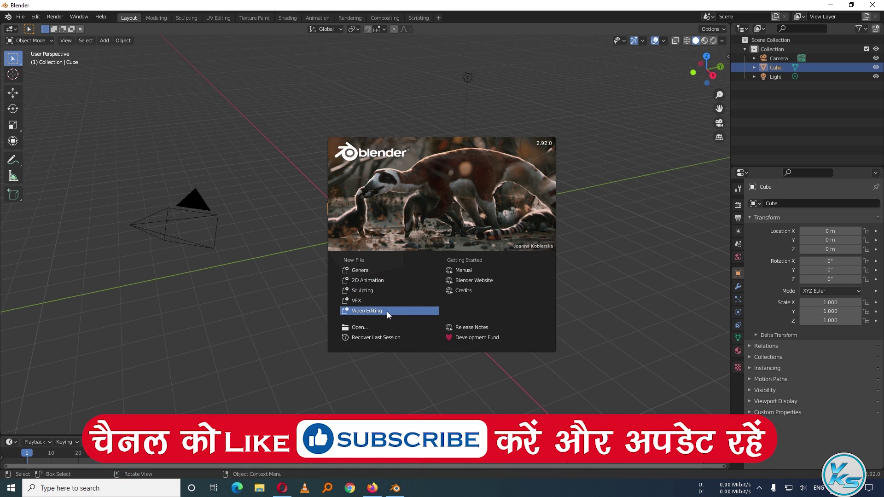
{"action": "left_click", "coordinate": [364, 310]}
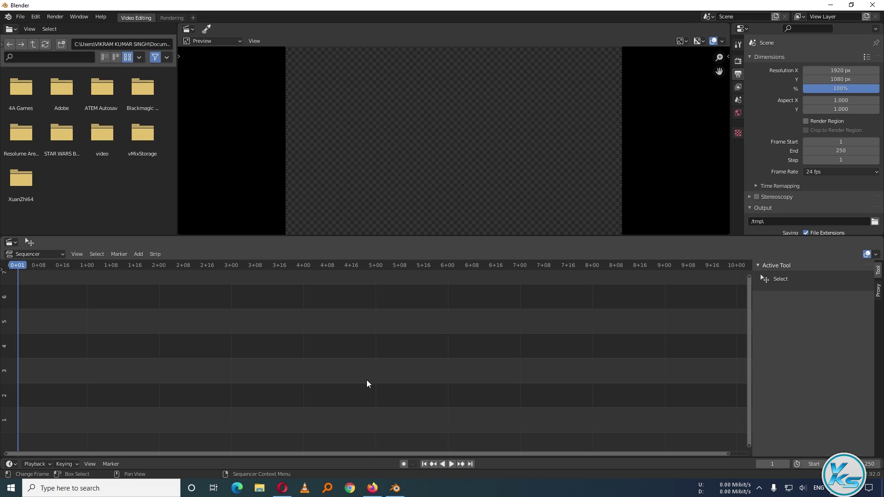
Step: Create a new file from the VFX template via File > New
{"action": "left_click", "coordinate": [20, 18]}
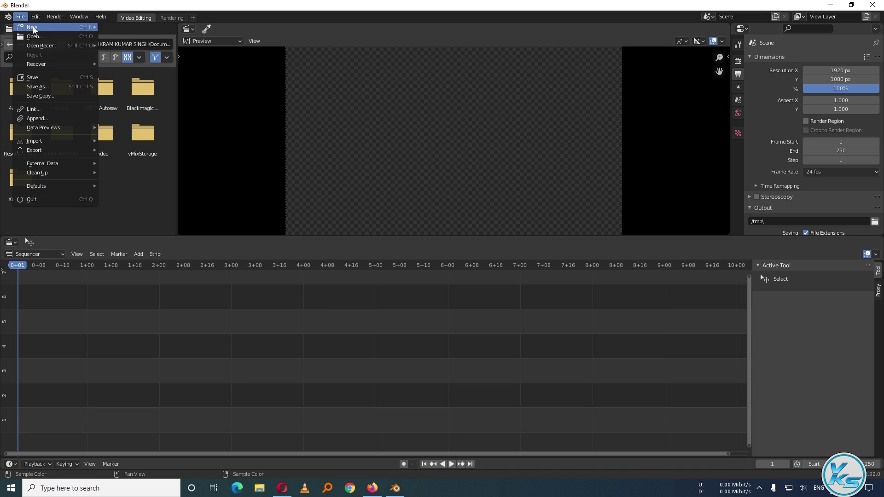
{"action": "mouse_move", "coordinate": [32, 27]}
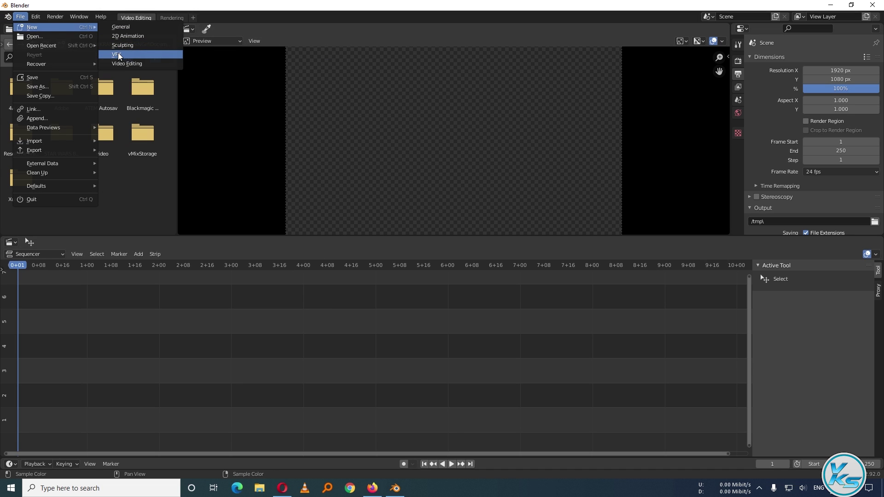
{"action": "left_click", "coordinate": [118, 54]}
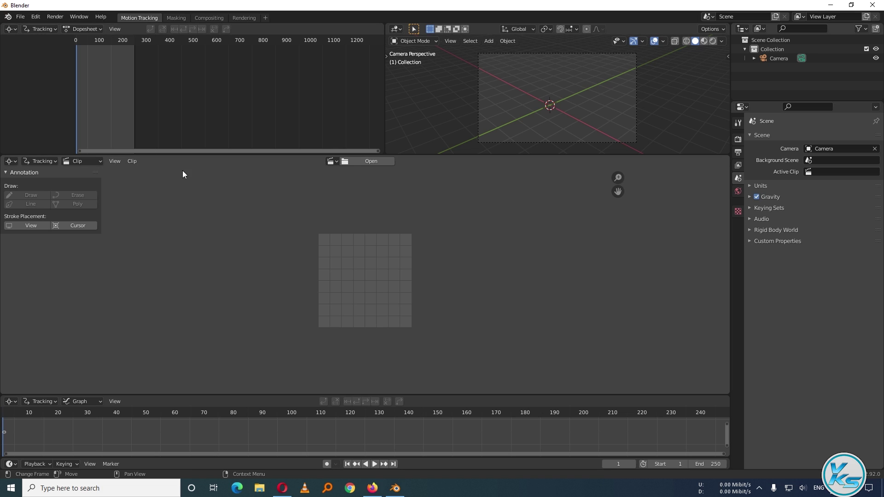